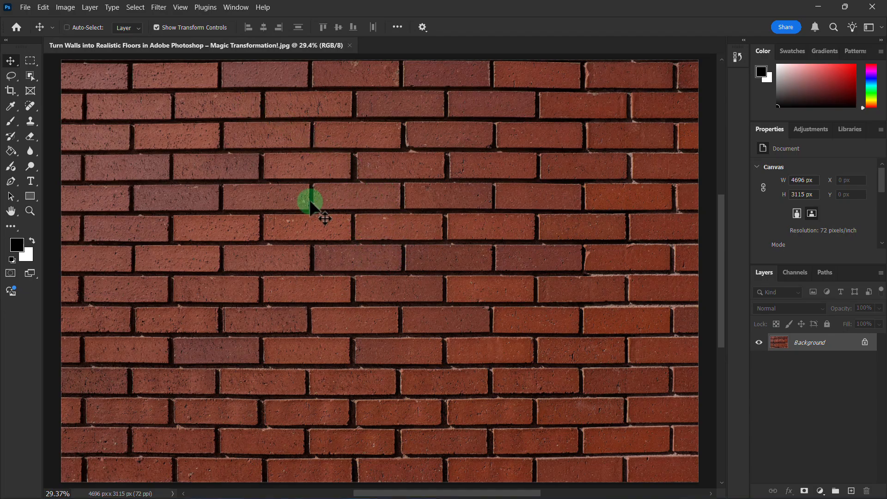
- Unlock the Background layer and extend the canvas downward with the Crop tool to about 4696 x 6136 px
{"action": "left_click", "coordinate": [818, 342]}
{"action": "left_click", "coordinate": [865, 342]}
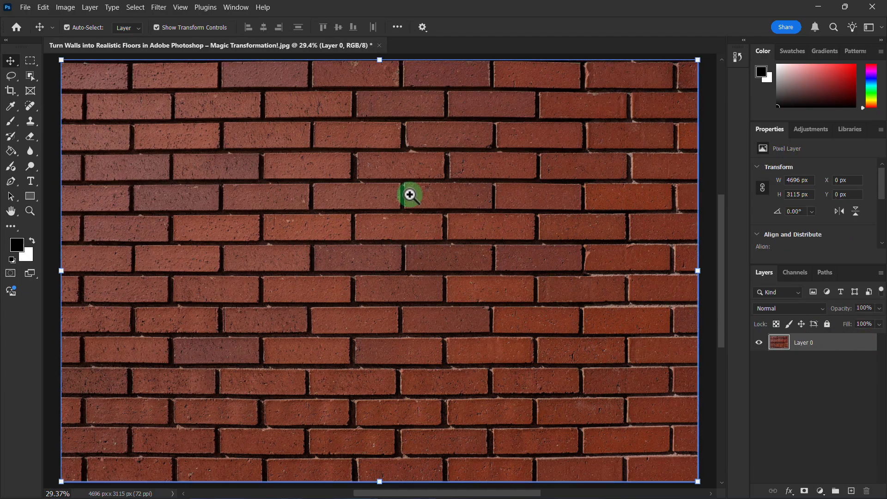
{"action": "left_click_drag", "start_coordinate": [407, 188], "coordinate": [370, 181]}
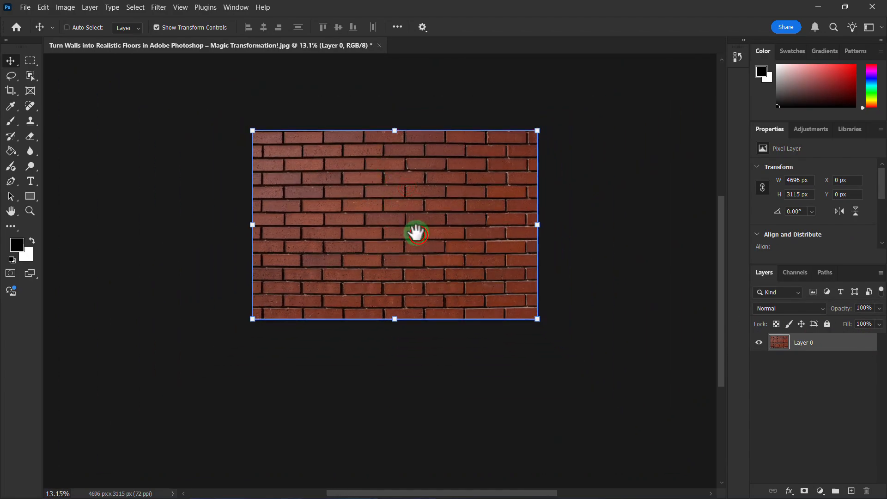
{"action": "left_click_drag", "start_coordinate": [419, 235], "coordinate": [399, 184]}
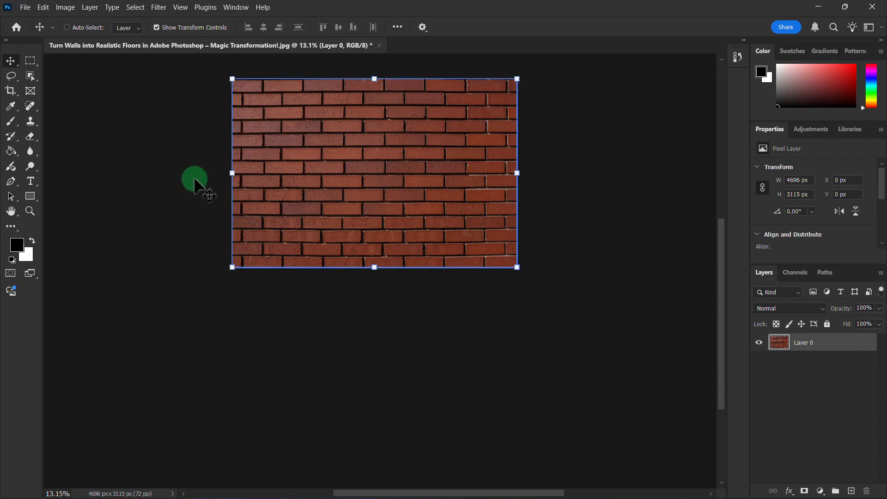
{"action": "left_click", "coordinate": [9, 92]}
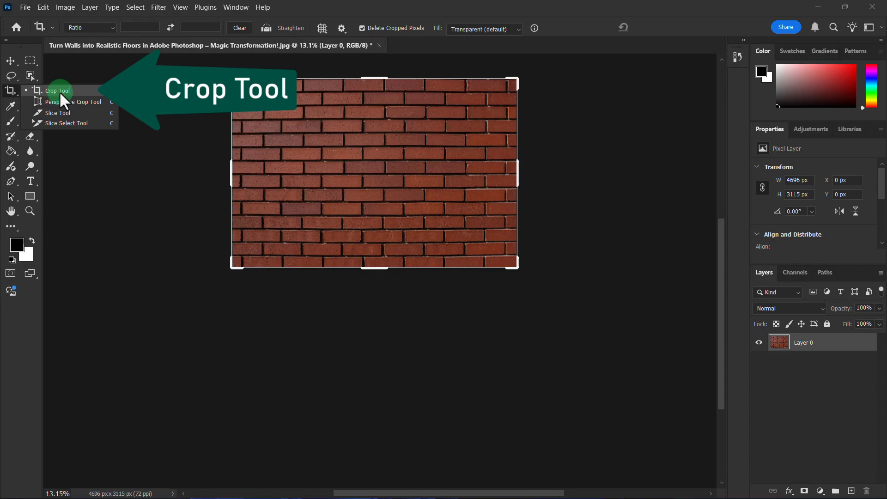
{"action": "left_click", "coordinate": [59, 90]}
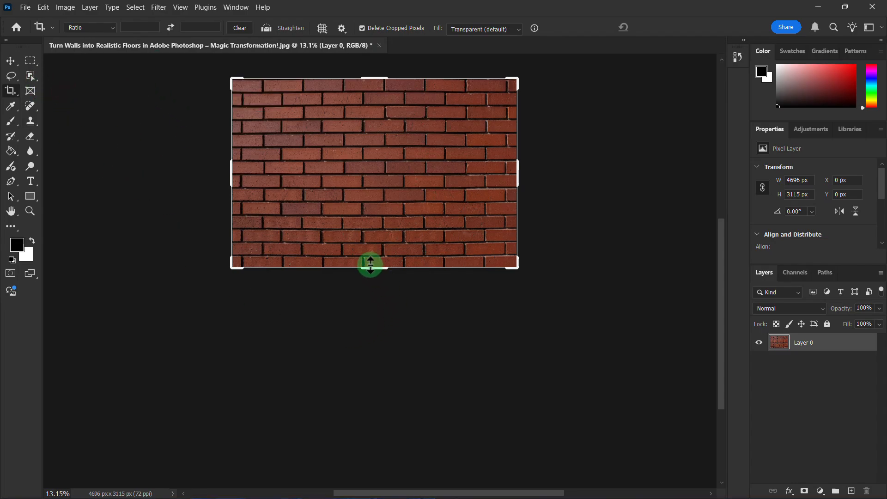
{"action": "left_click_drag", "start_coordinate": [371, 269], "coordinate": [388, 365]}
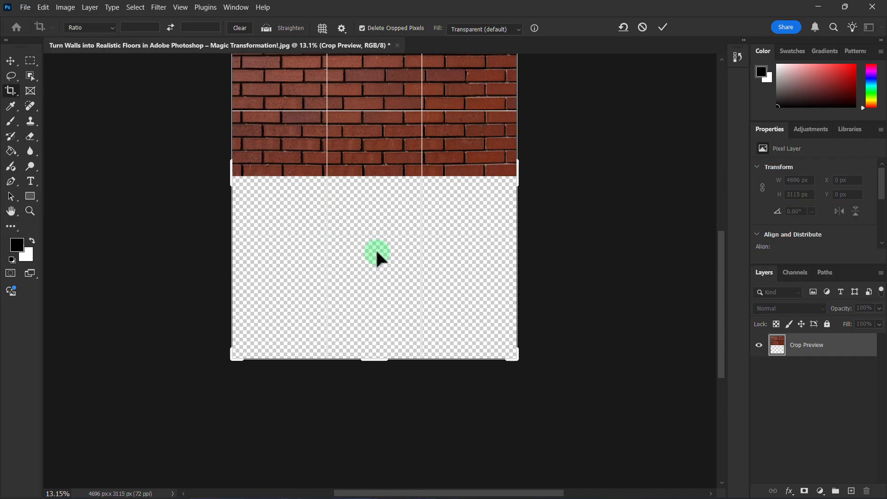
{"action": "left_click_drag", "start_coordinate": [389, 169], "coordinate": [368, 256]}
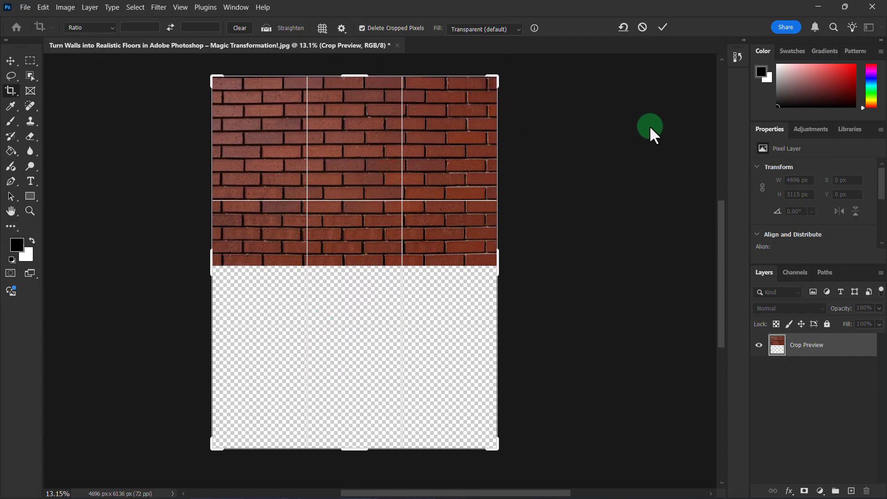
{"action": "left_click", "coordinate": [664, 27]}
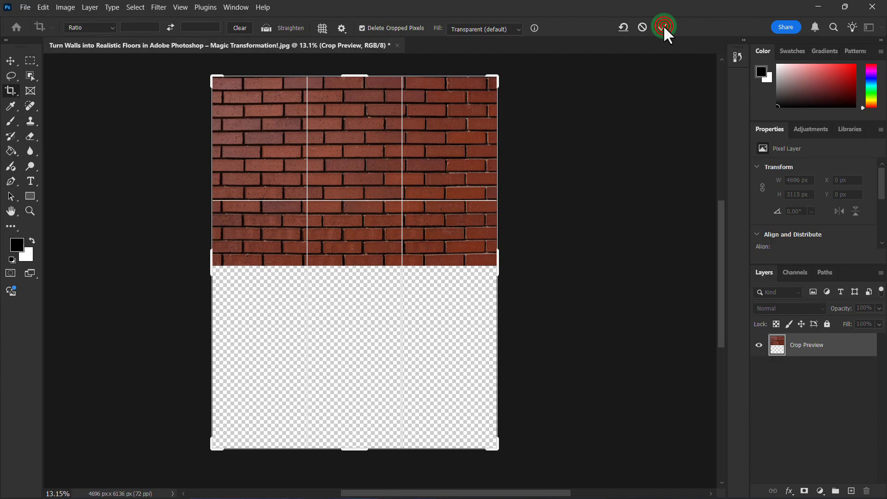
{"action": "left_click", "coordinate": [647, 144]}
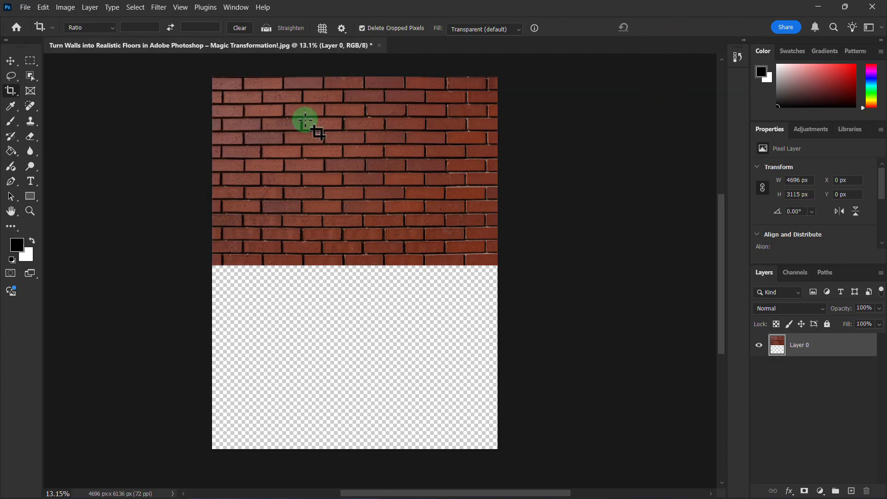
- Duplicate the brick wall layer under the name "Floor"
{"action": "left_click", "coordinate": [9, 59]}
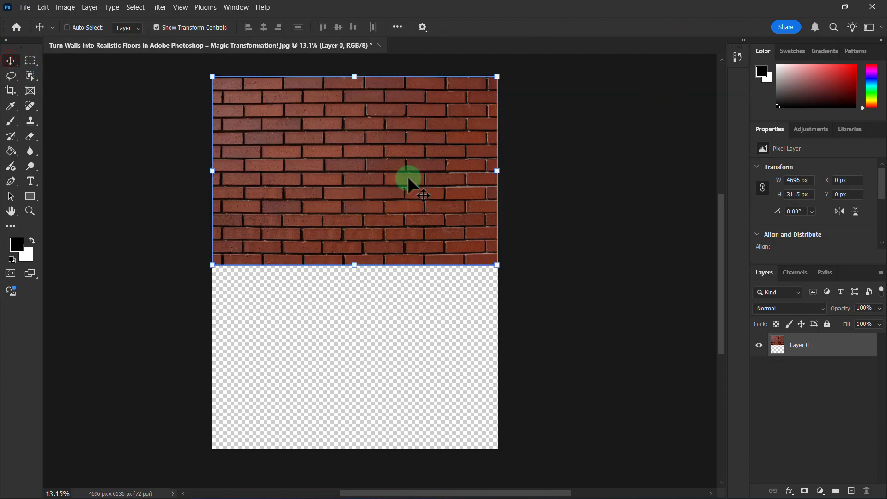
{"action": "left_click", "coordinate": [841, 345]}
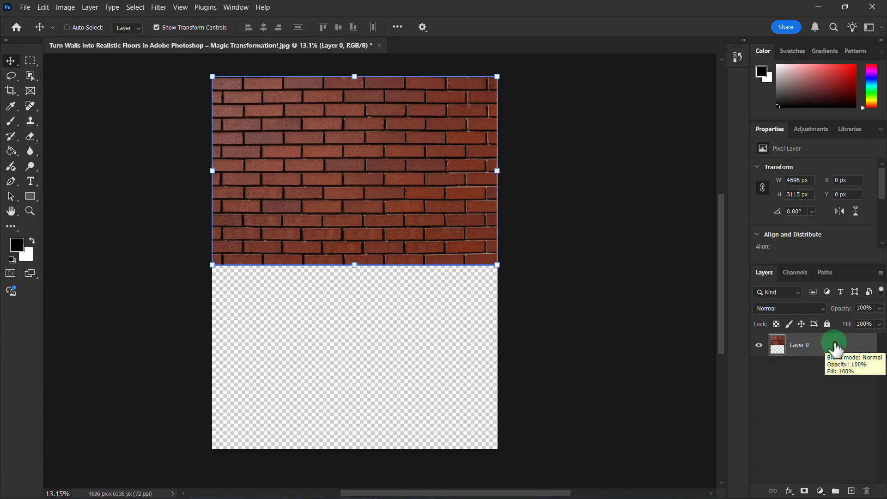
{"action": "right_click", "coordinate": [837, 348]}
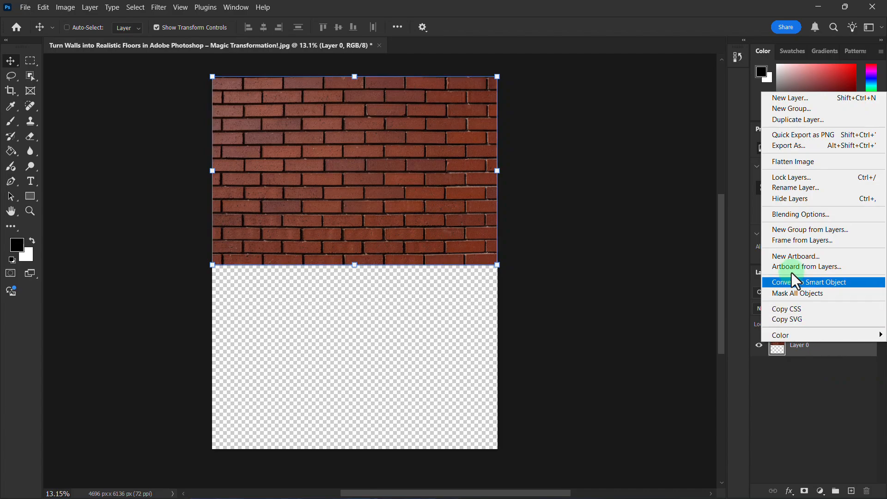
{"action": "left_click", "coordinate": [795, 120]}
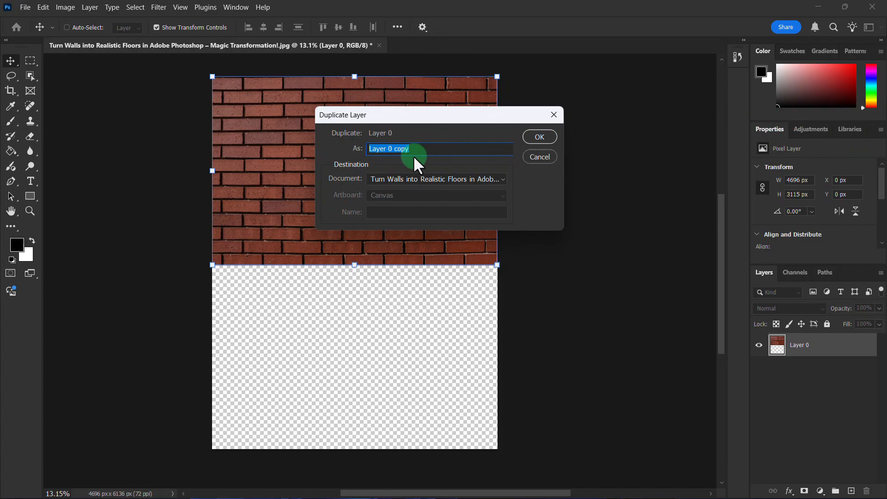
{"action": "left_click_drag", "start_coordinate": [413, 155], "coordinate": [354, 148]}
{"action": "type", "text": "Floor"}
{"action": "left_click", "coordinate": [538, 137]}
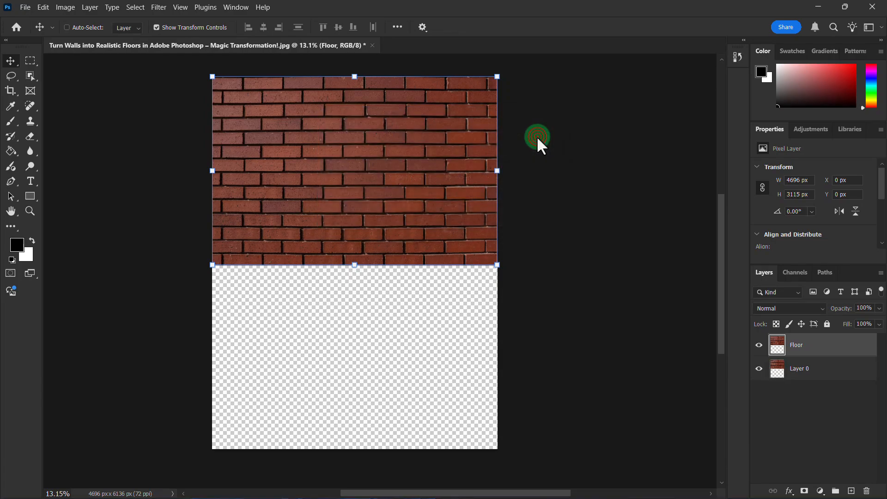
{"action": "left_click", "coordinate": [660, 374]}
- Move the Floor layer straight down into the empty canvas area so its upper edge meets the wall's lower edge
{"action": "left_click", "coordinate": [824, 341]}
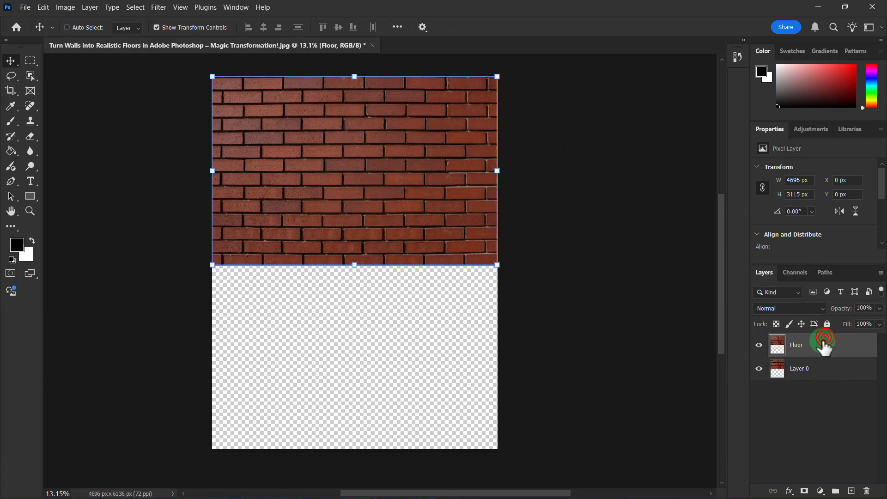
{"action": "left_click", "coordinate": [376, 132]}
{"action": "left_click_drag", "start_coordinate": [375, 132], "coordinate": [386, 321]}
{"action": "left_click", "coordinate": [340, 259], "text": "ctrl+shift"}
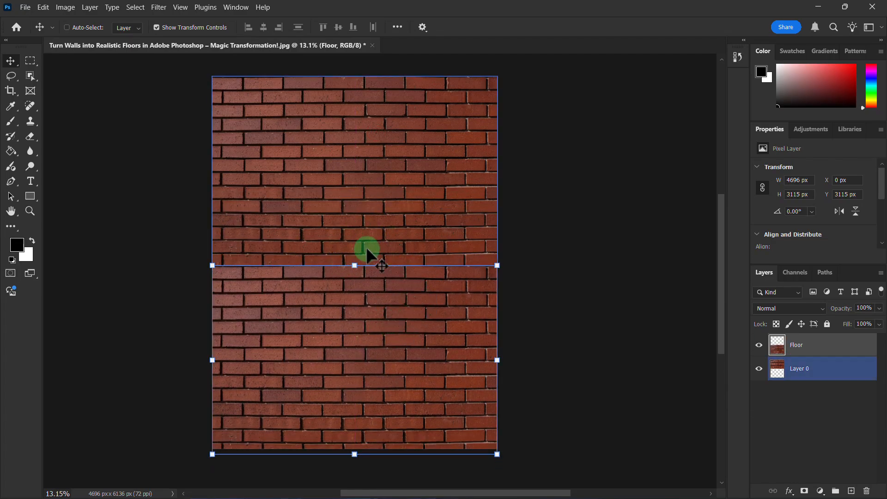
- Distort the Floor layer into perspective by pulling both lower corners horizontally outward to about 337% width, keeping the upper edge fixed
{"action": "scroll", "coordinate": [383, 231], "scroll_direction": "down", "scroll_amount": 3}
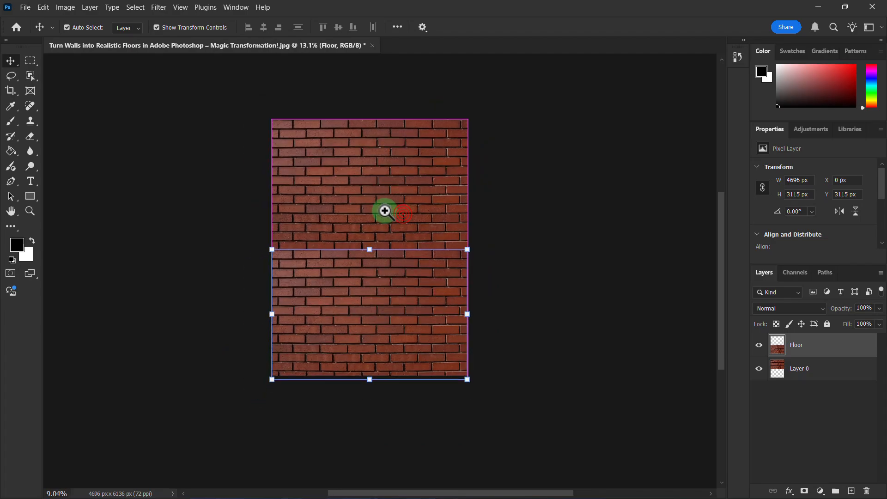
{"action": "left_click_drag", "start_coordinate": [387, 229], "coordinate": [398, 192]}
{"action": "left_click", "coordinate": [484, 358]}
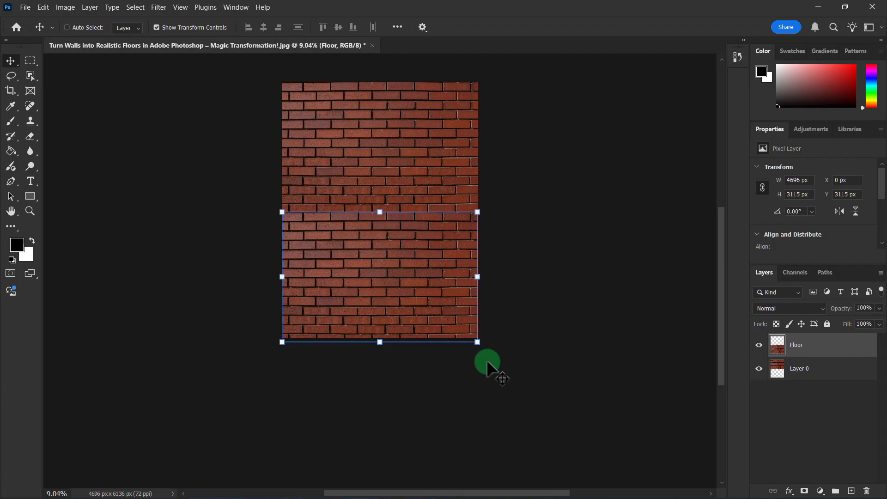
{"action": "key", "text": "ctrl"}
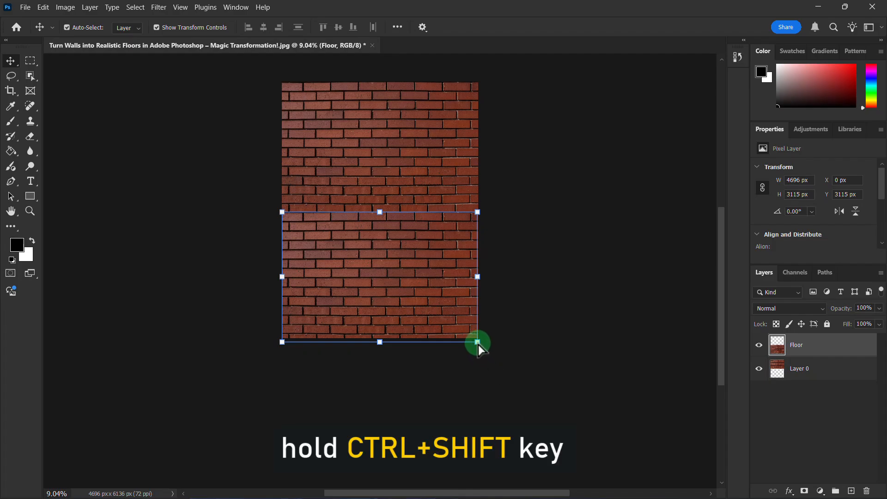
{"action": "left_click_drag", "start_coordinate": [478, 344], "coordinate": [702, 342]}
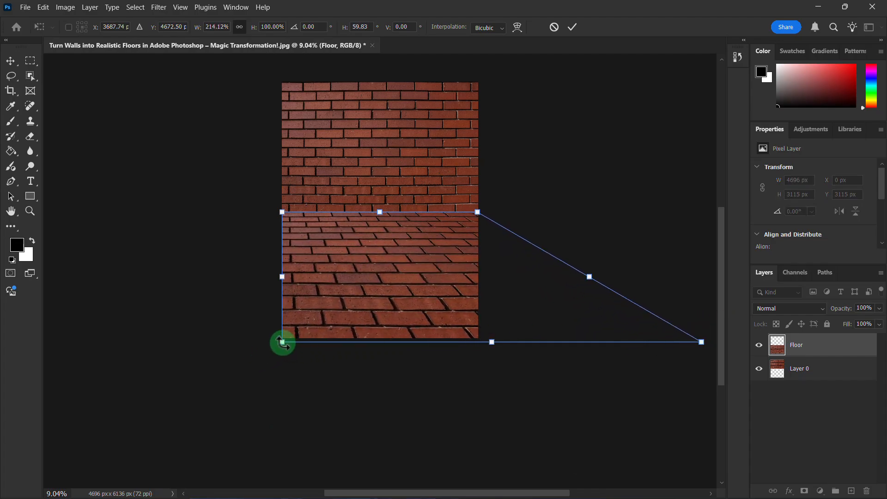
{"action": "left_click_drag", "start_coordinate": [282, 342], "coordinate": [252, 330]}
{"action": "left_click_drag", "start_coordinate": [580, 322], "coordinate": [382, 328]}
- Spread the Floor layer's lower corners further outward to about 419% width and apply the transformation
{"action": "scroll", "coordinate": [418, 300], "scroll_direction": "down", "scroll_amount": 2}
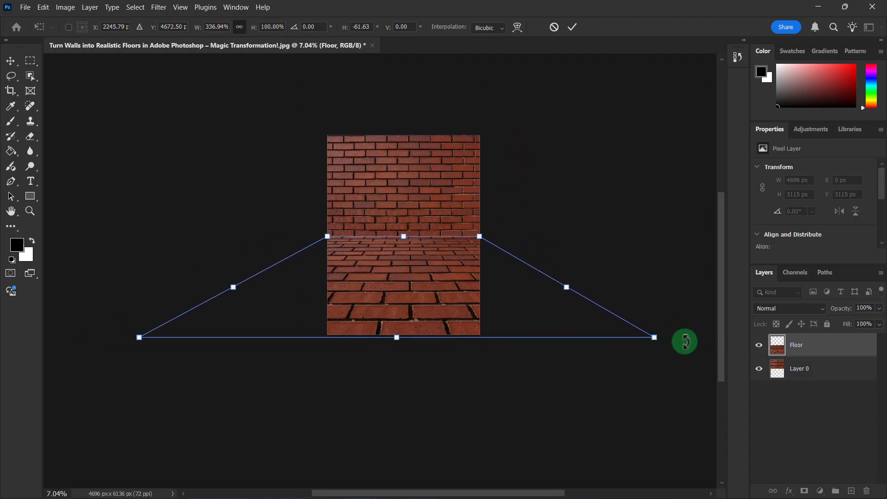
{"action": "left_click_drag", "start_coordinate": [654, 337], "coordinate": [697, 333]}
{"action": "left_click_drag", "start_coordinate": [138, 337], "coordinate": [100, 338]}
{"action": "left_click_drag", "start_coordinate": [481, 311], "coordinate": [457, 311]}
{"action": "mouse_move", "coordinate": [679, 337]}
{"action": "left_mouse_down"}
{"action": "mouse_move", "coordinate": [716, 330]}
{"action": "mouse_move", "coordinate": [684, 331]}
{"action": "left_mouse_up"}
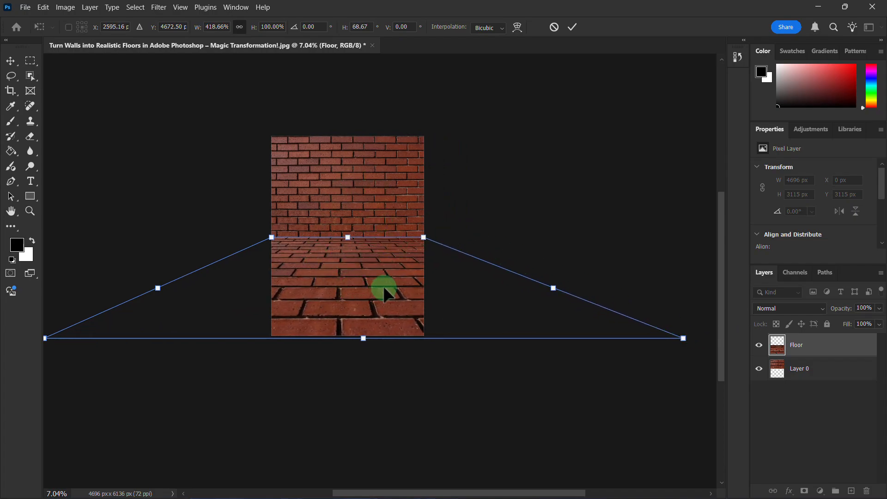
{"action": "left_click", "coordinate": [573, 28]}
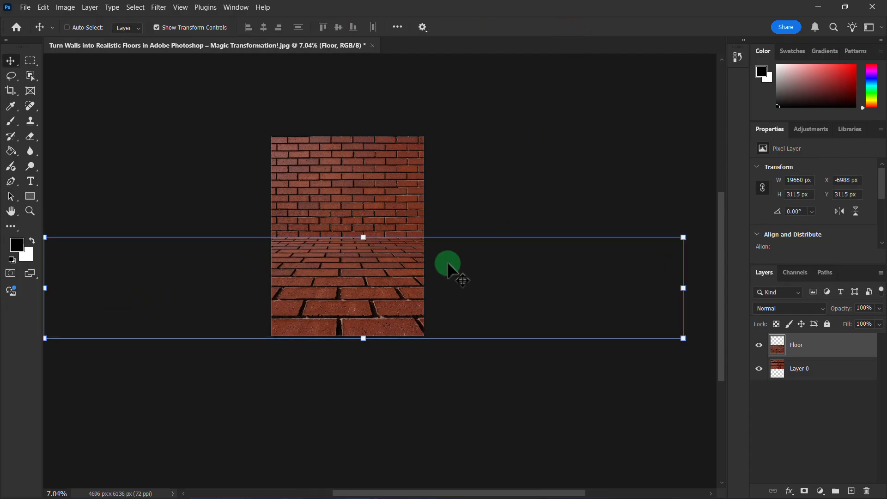
- Brighten the Floor layer with a Levels adjustment, setting the white input level to about 165
{"action": "left_click_drag", "start_coordinate": [350, 217], "coordinate": [326, 210]}
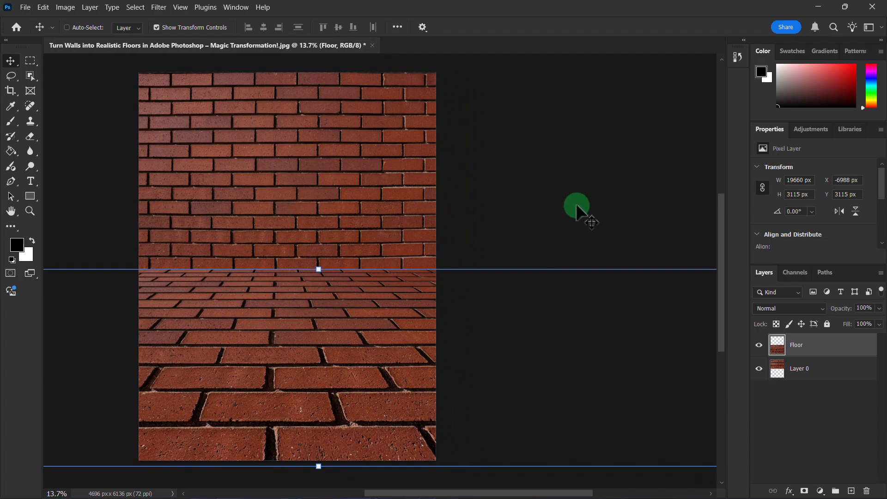
{"action": "left_click", "coordinate": [67, 8]}
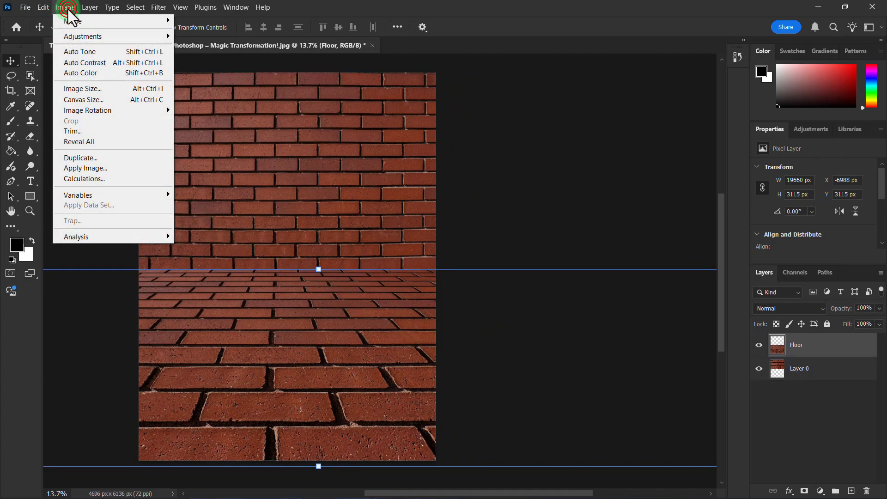
{"action": "left_click", "coordinate": [73, 36]}
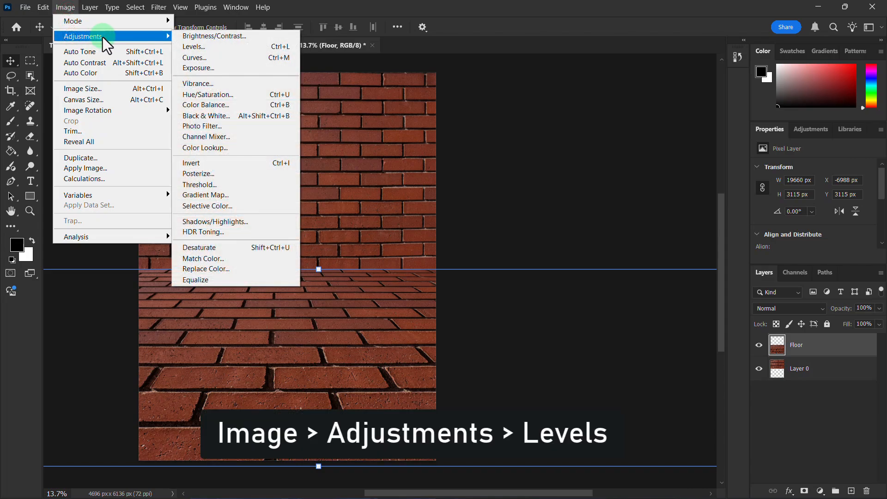
{"action": "left_click", "coordinate": [185, 46]}
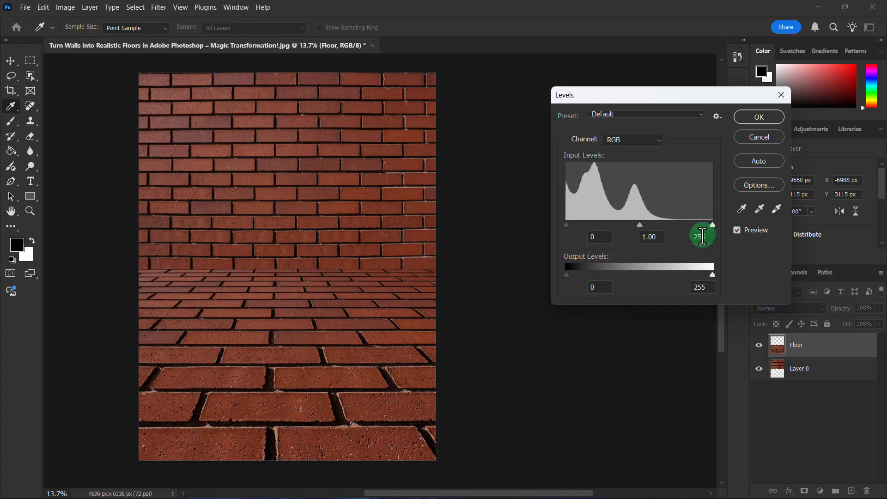
{"action": "left_click_drag", "start_coordinate": [711, 226], "coordinate": [661, 225]}
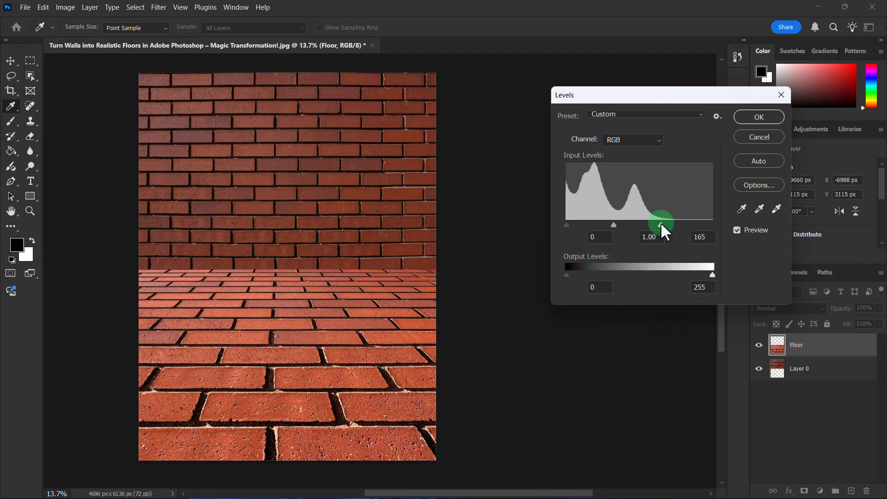
{"action": "left_click_drag", "start_coordinate": [660, 224], "coordinate": [660, 224]}
{"action": "left_click", "coordinate": [759, 117]}
{"action": "key", "text": "v"}
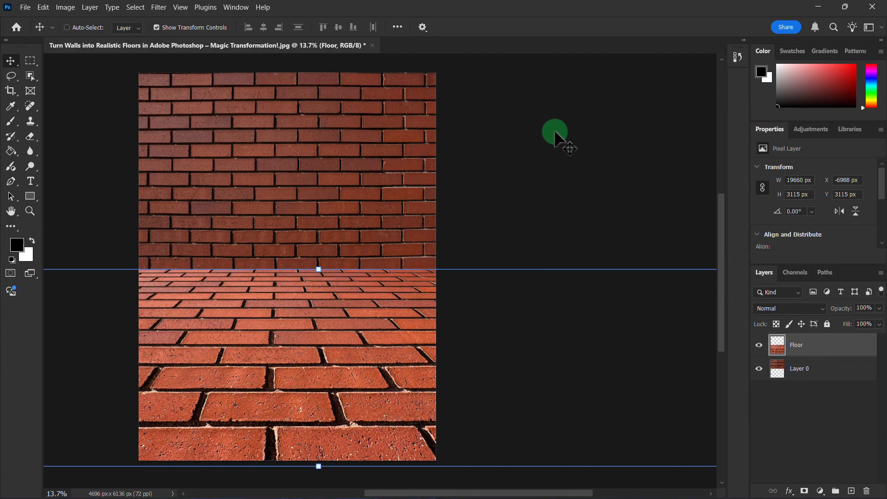
- Shift the Floor layer's hue to +6 with a Hue/Saturation adjustment
{"action": "left_click", "coordinate": [62, 7]}
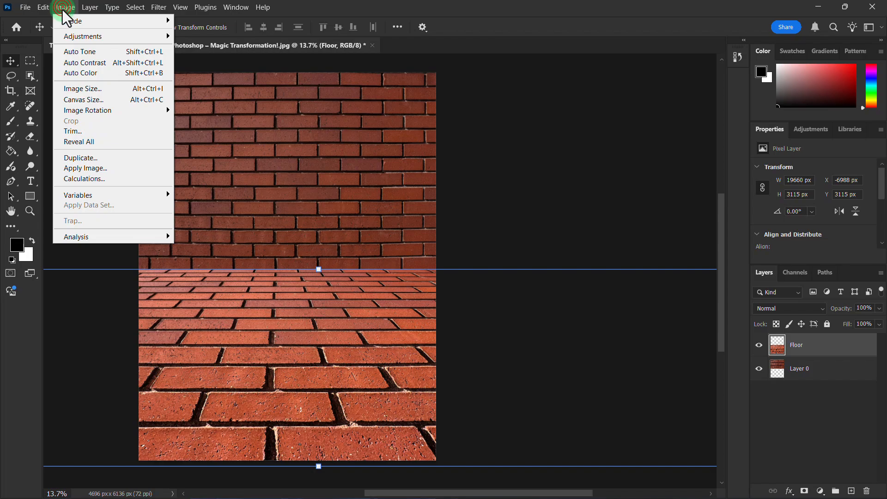
{"action": "left_click", "coordinate": [68, 35]}
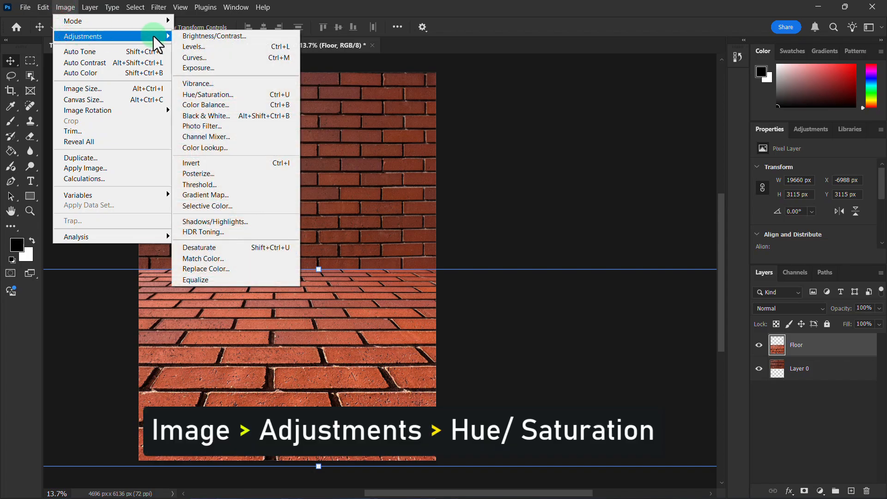
{"action": "left_click", "coordinate": [191, 94]}
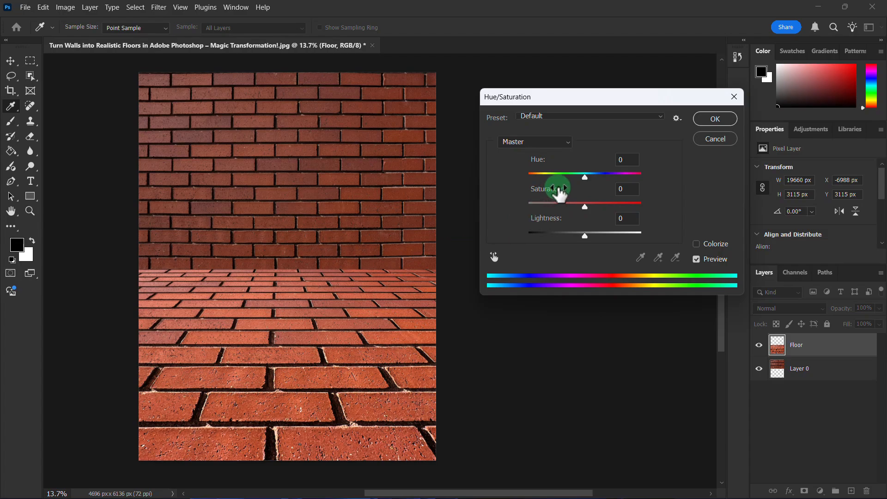
{"action": "left_click", "coordinate": [584, 177]}
{"action": "left_click_drag", "start_coordinate": [584, 177], "coordinate": [587, 178]}
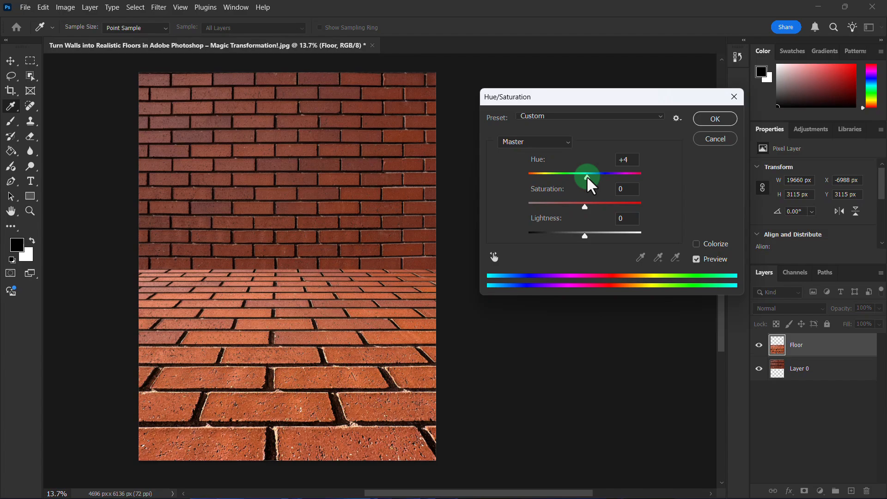
{"action": "left_click_drag", "start_coordinate": [588, 177], "coordinate": [603, 187]}
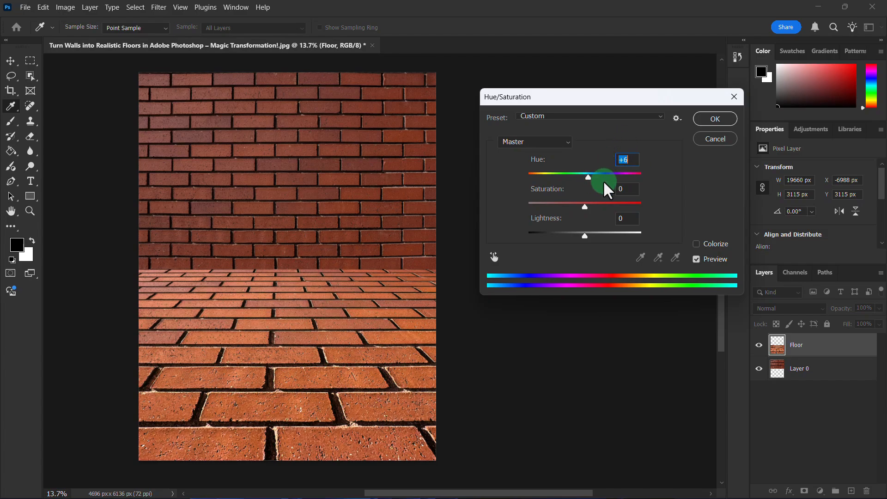
{"action": "left_click", "coordinate": [715, 120]}
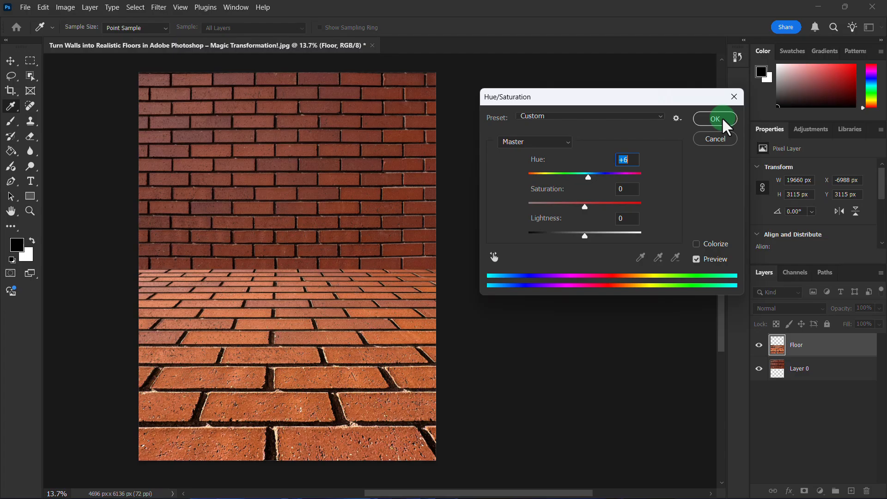
- Give the Floor layer a black Multiply drop shadow with 100% opacity, 30° angle, 1 px distance, 16% spread and 114 px size, and deselect the layer
{"action": "key", "text": "v"}
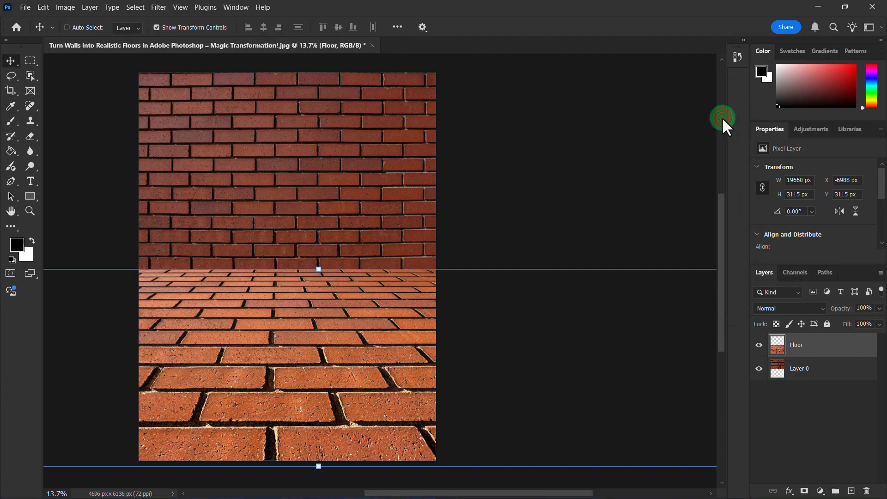
{"action": "scroll", "coordinate": [577, 200], "scroll_direction": "down", "scroll_amount": 3}
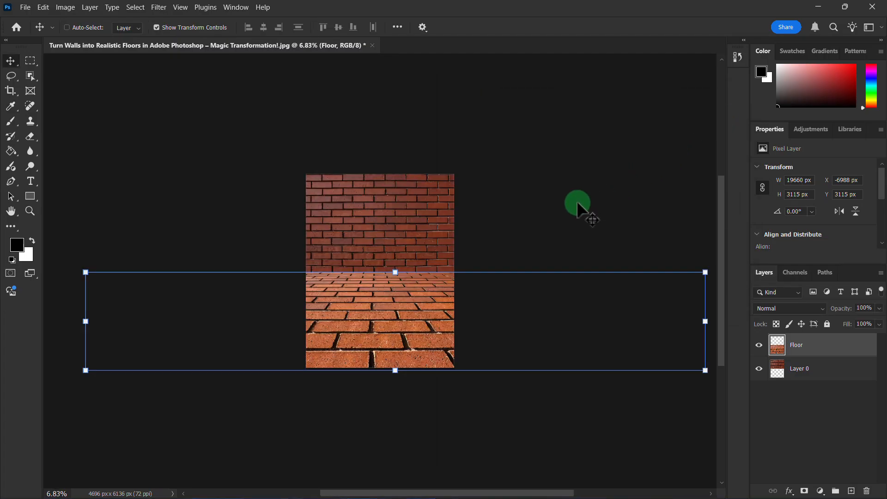
{"action": "scroll", "coordinate": [471, 248], "scroll_direction": "up", "scroll_amount": 6}
{"action": "scroll", "coordinate": [355, 276], "scroll_direction": "up", "scroll_amount": 2}
{"action": "left_click_drag", "start_coordinate": [319, 273], "coordinate": [425, 248]}
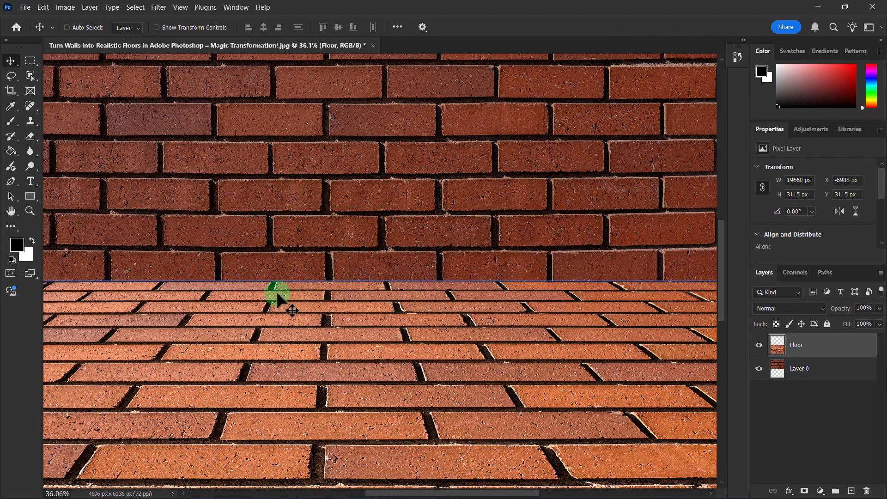
{"action": "left_click", "coordinate": [89, 5]}
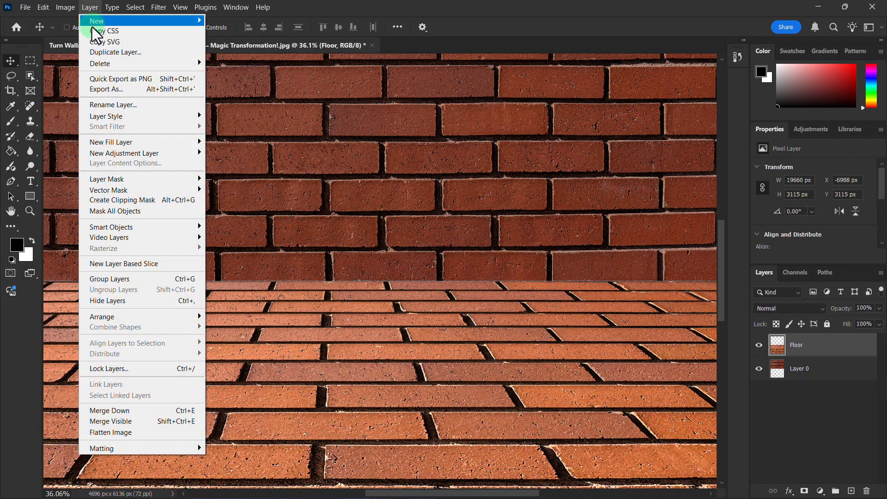
{"action": "left_click", "coordinate": [103, 118]}
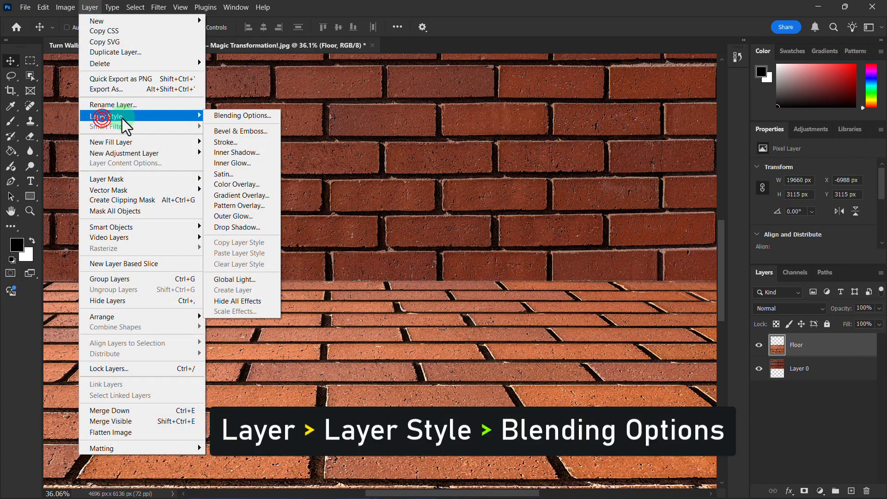
{"action": "left_click", "coordinate": [237, 115]}
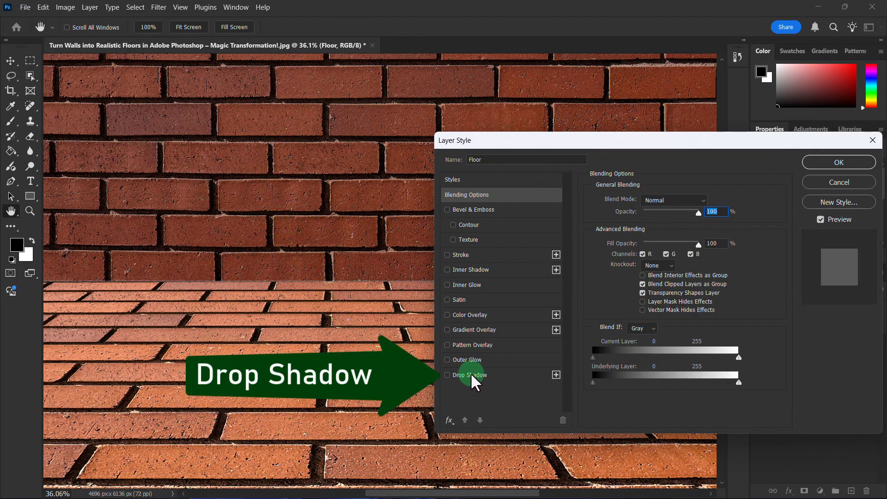
{"action": "left_click", "coordinate": [448, 375]}
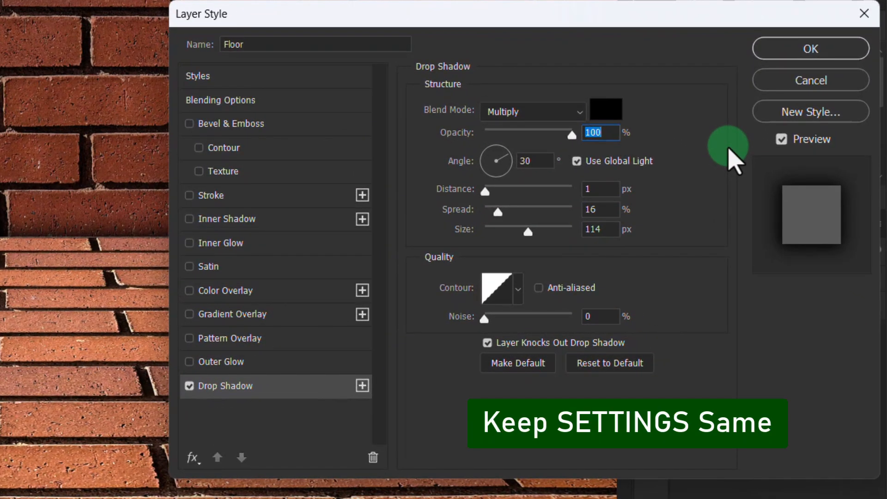
{"action": "left_click", "coordinate": [807, 46]}
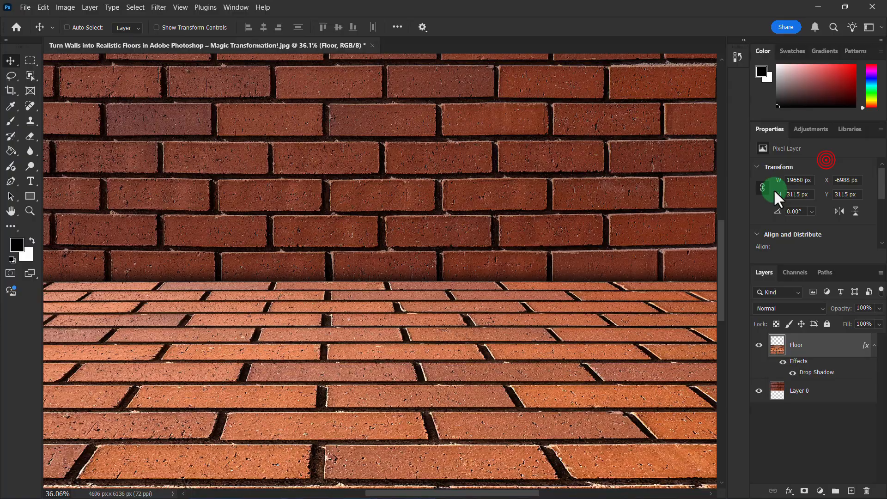
{"action": "scroll", "coordinate": [582, 300], "scroll_direction": "down", "scroll_amount": 6}
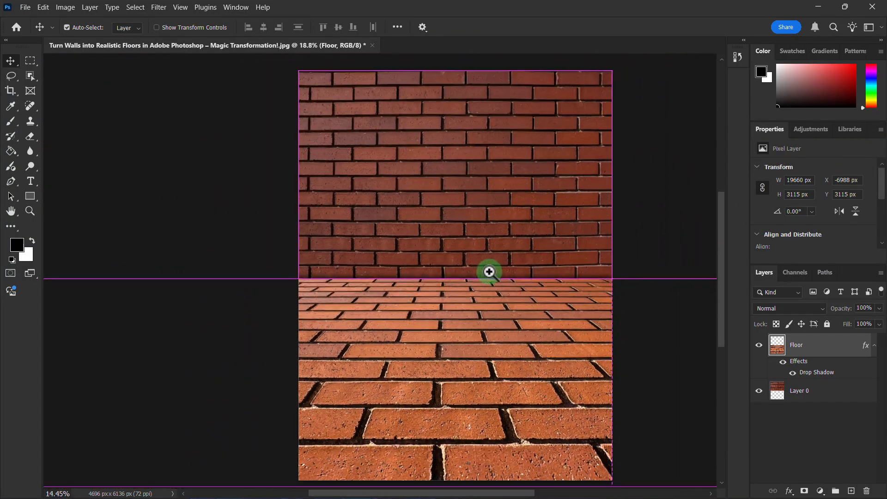
{"action": "left_click", "coordinate": [630, 209]}
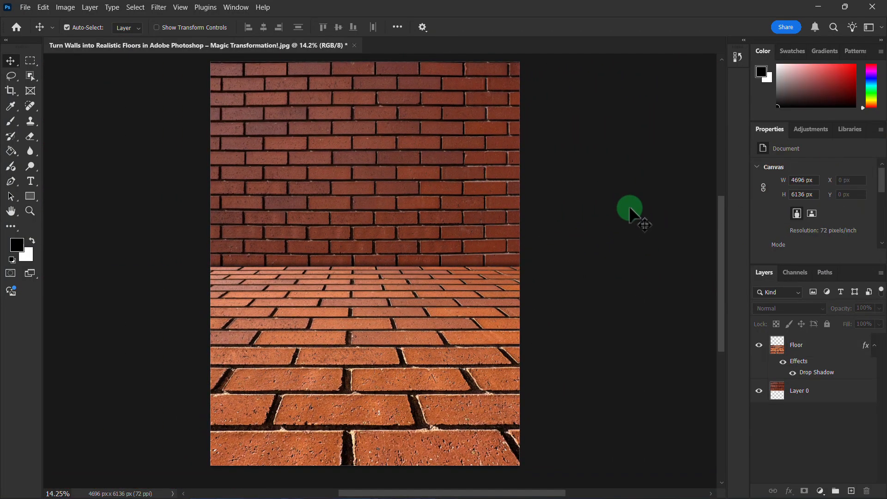